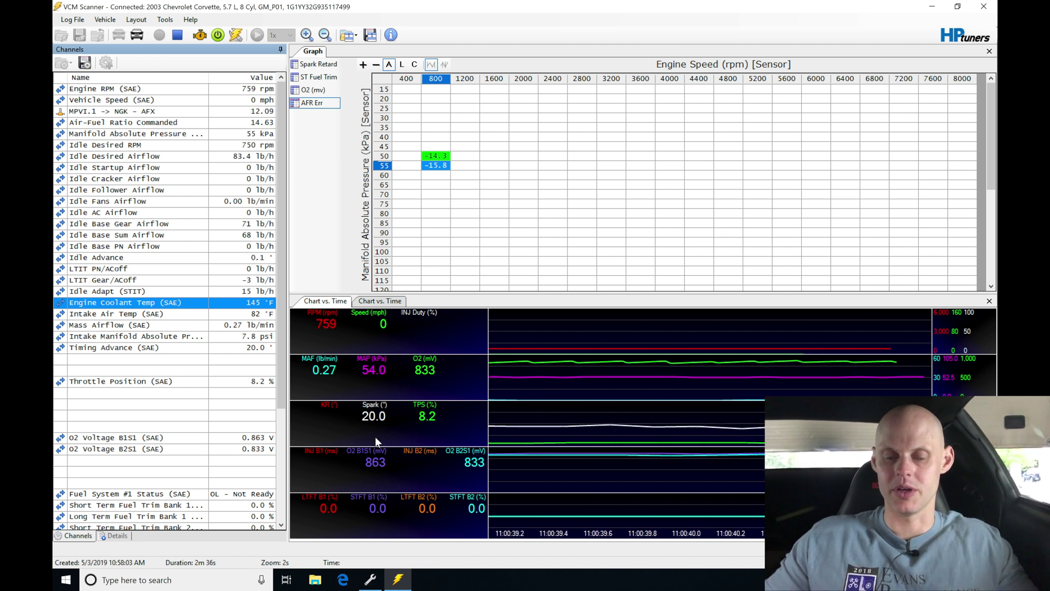
Step: Close the Idle Airflow table in the editor and open Base Spark Closed Throttle, In Drive
click(371, 580)
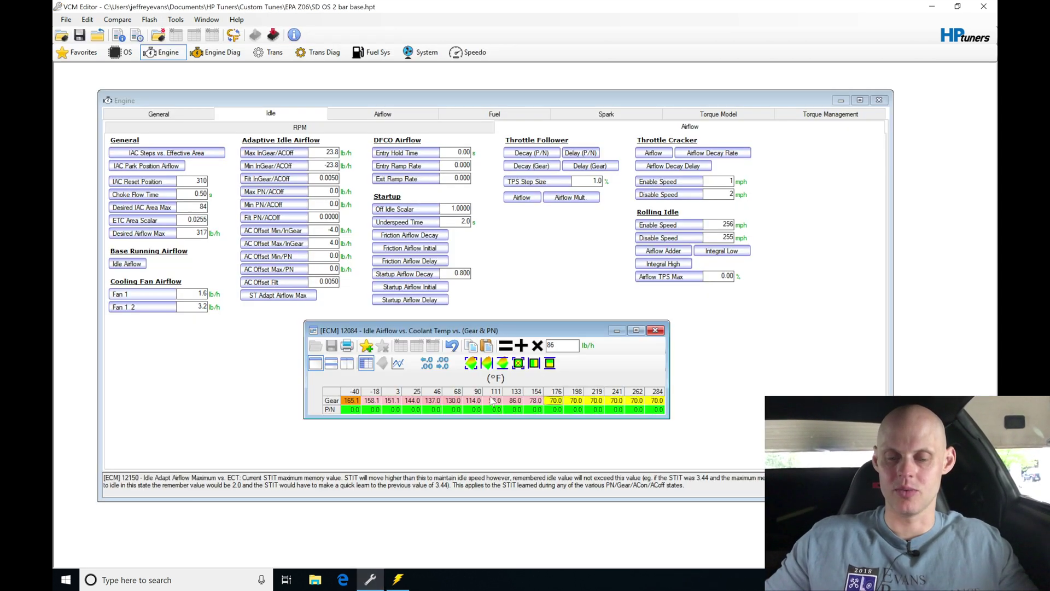
click(656, 330)
click(629, 115)
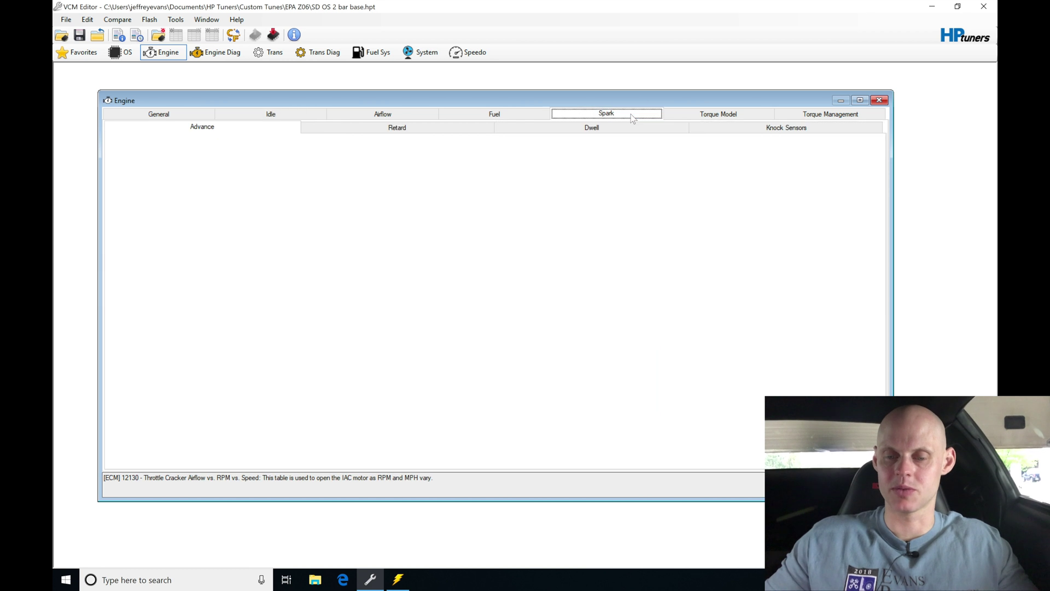
click(390, 183)
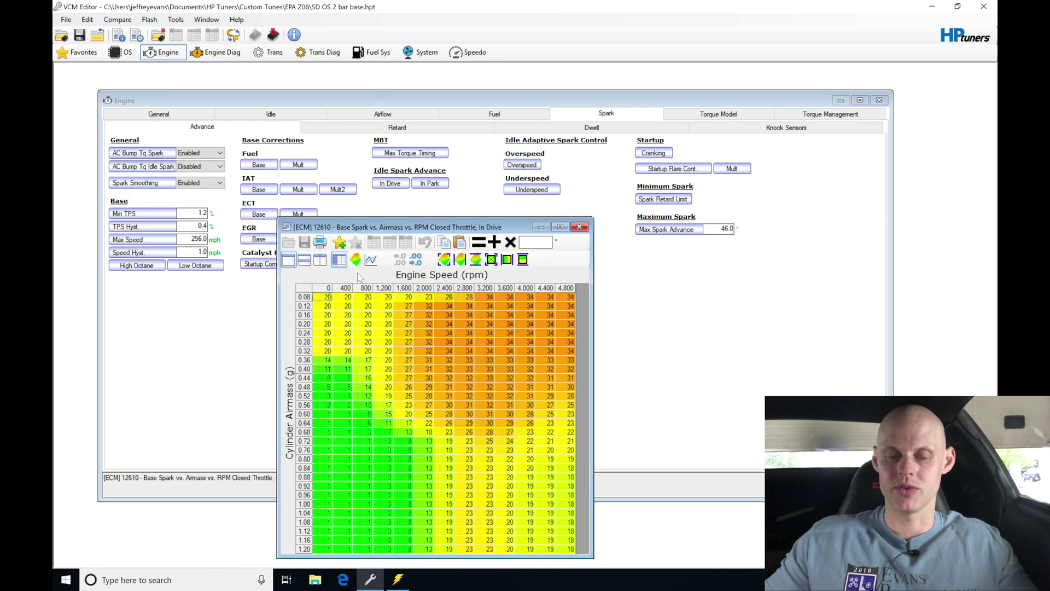
Step: Select the idle spark cells up to 1200 rpm and compare them with live scanner data
drag(327, 298, 381, 353)
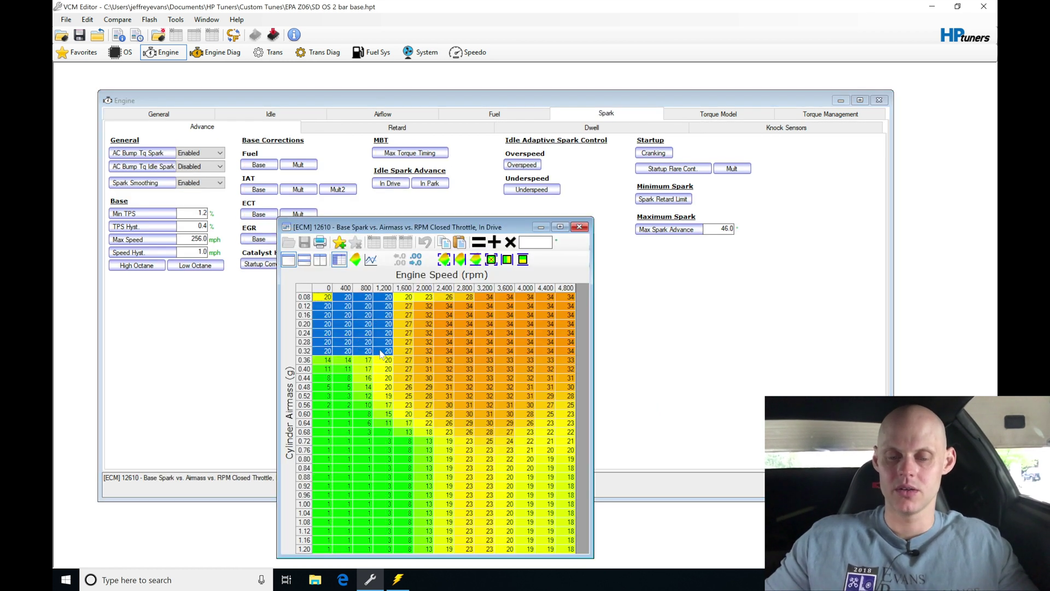
click(399, 579)
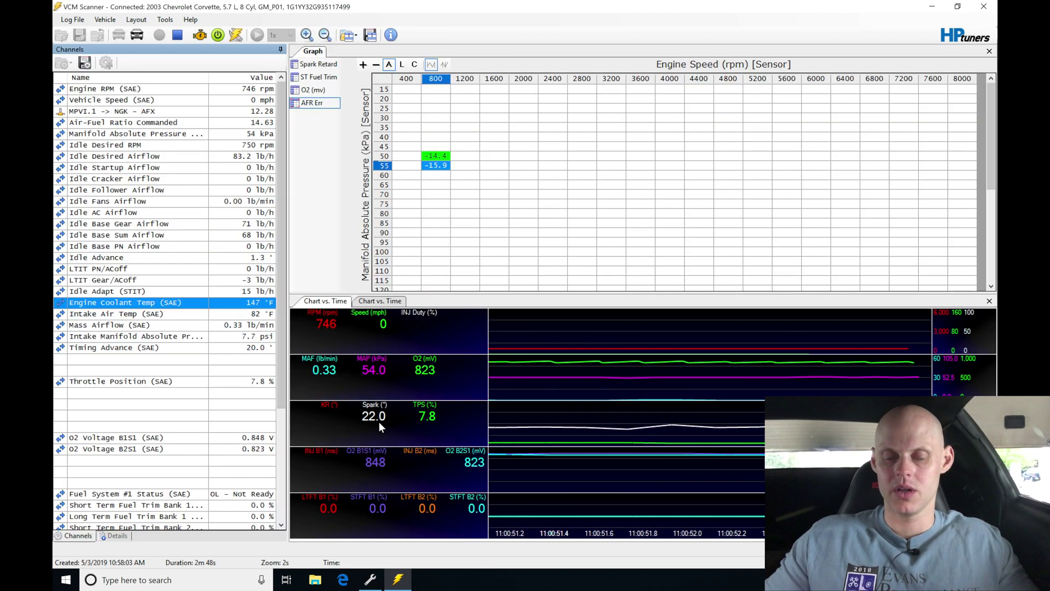
click(370, 579)
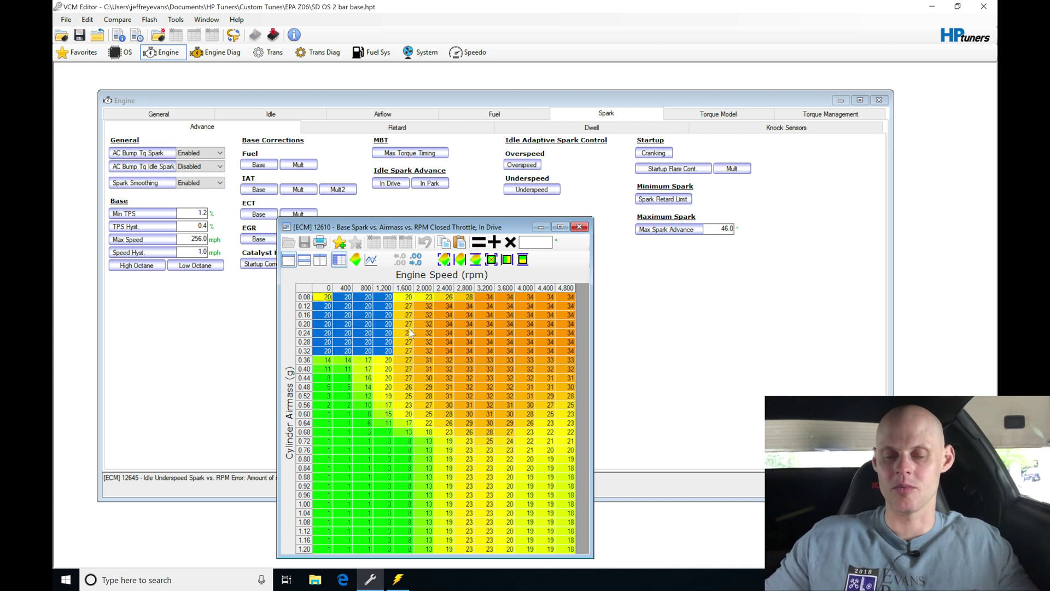
Step: Reselect the 0–1200 rpm idle spark cells, then bring up VCM Scanner's live idle data
drag(327, 297, 386, 350)
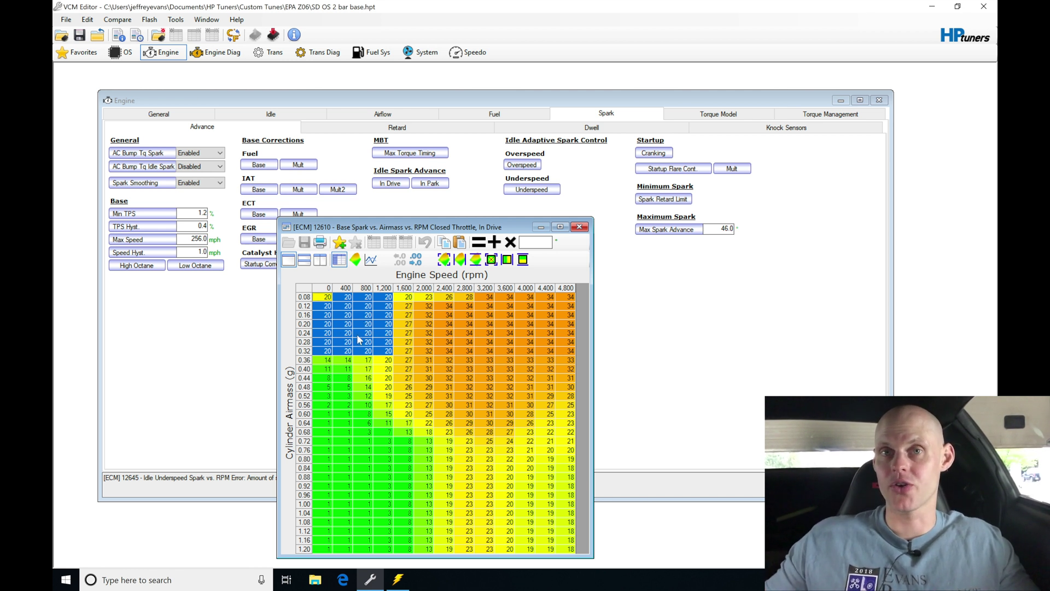
click(397, 579)
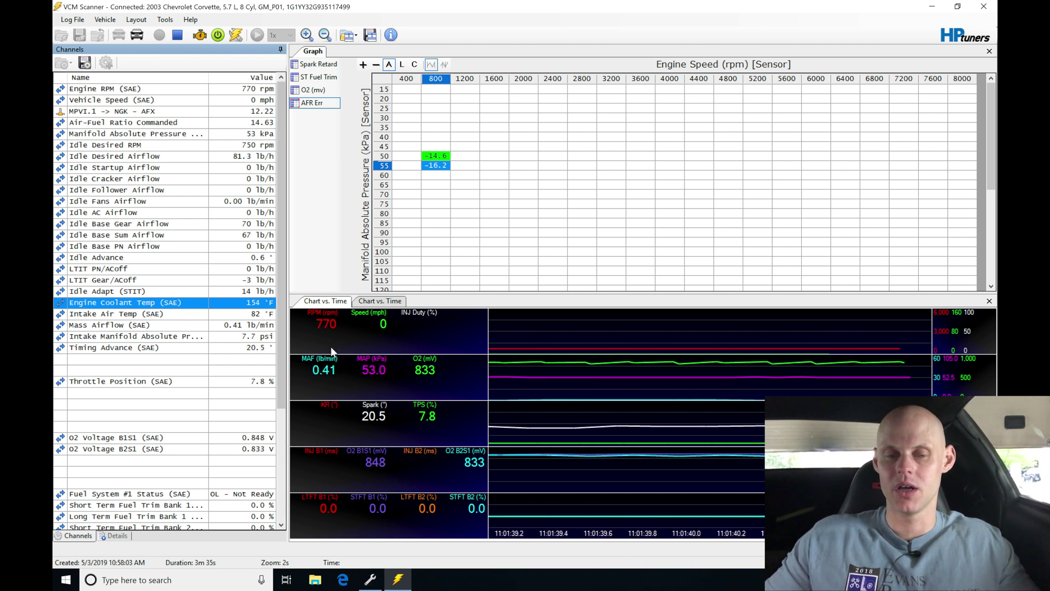
Step: Show the AFR Err graph while coolant warms to 156 °F, then return to the editor
click(296, 106)
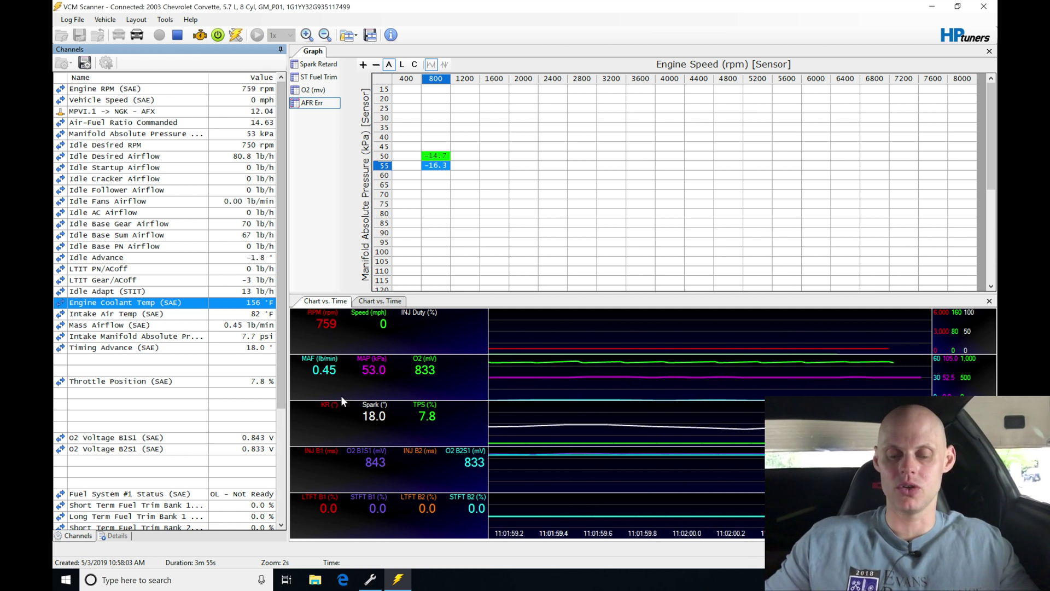
click(371, 577)
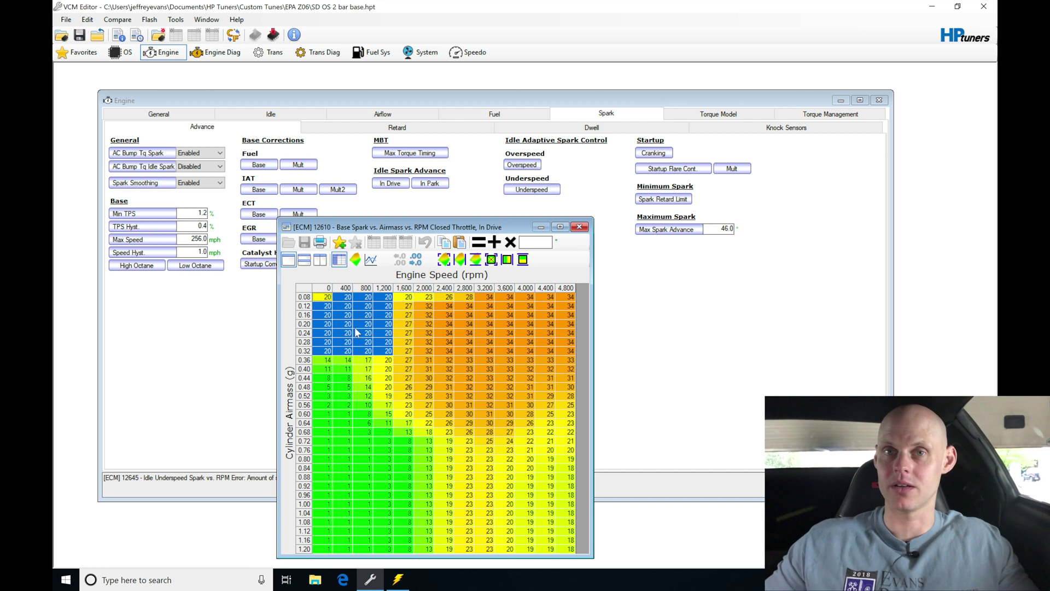
Step: Clear the spark cell selection and close the Base Spark closed-throttle table
click(405, 343)
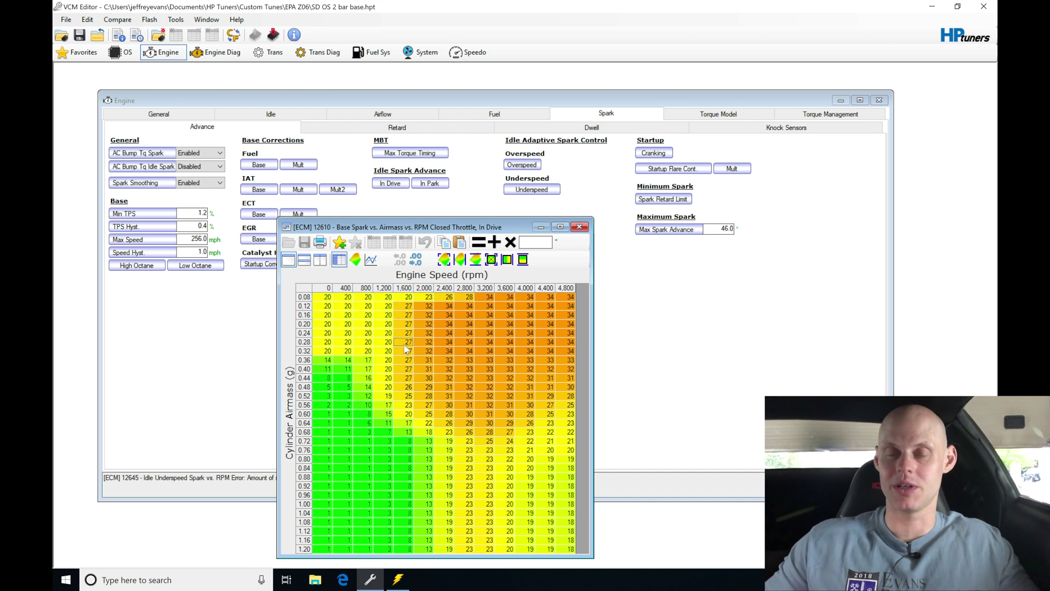
click(580, 226)
click(398, 579)
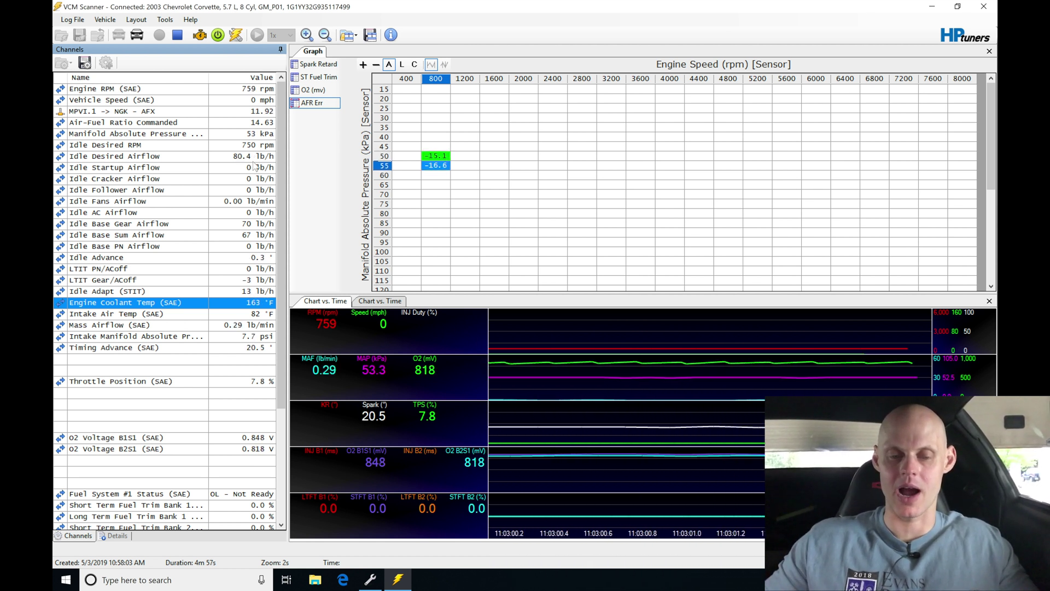
click(371, 579)
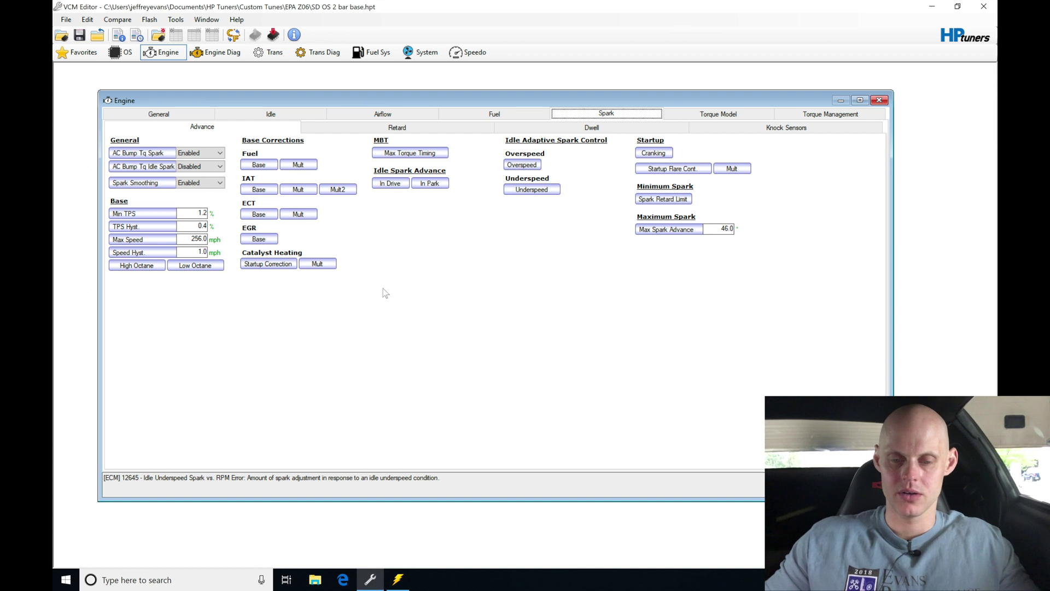
Step: Open the Idle Airflow vs. Coolant Temp table and set the 154 °F Gear cell to 80 lb/h
click(317, 116)
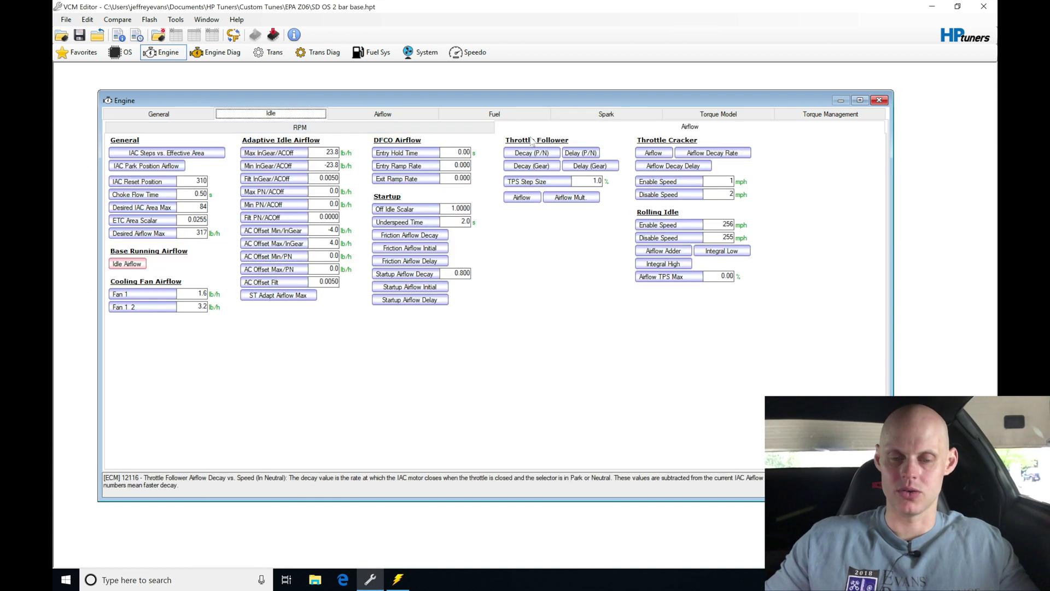
click(127, 264)
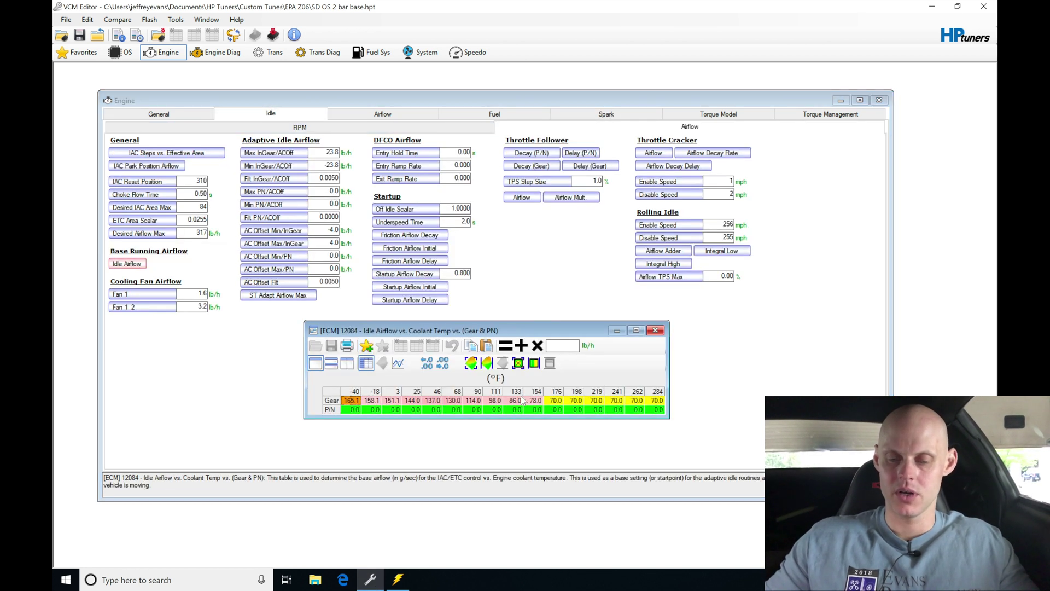
click(564, 402)
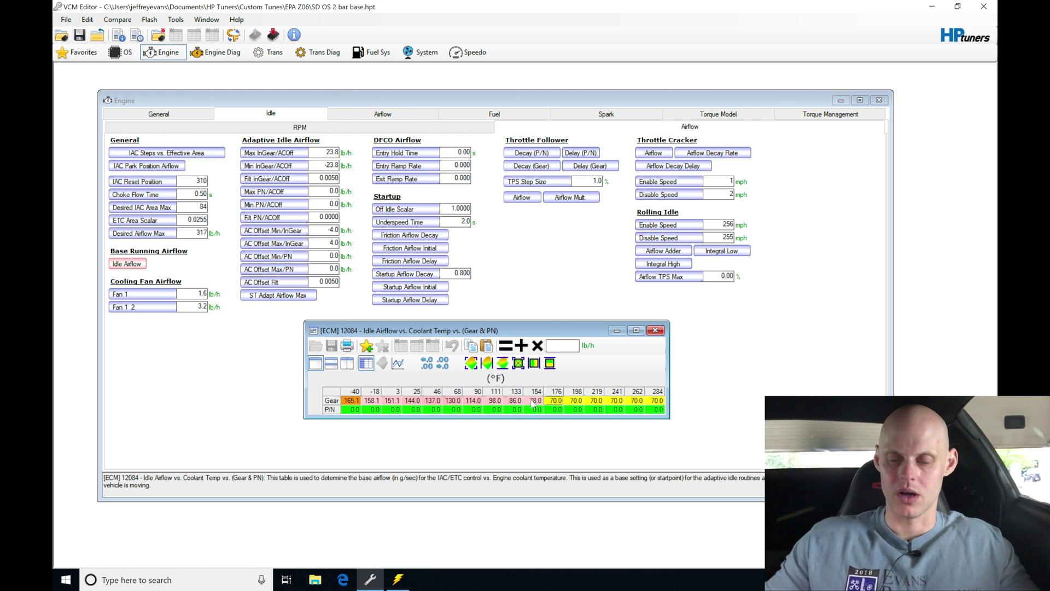
click(538, 403)
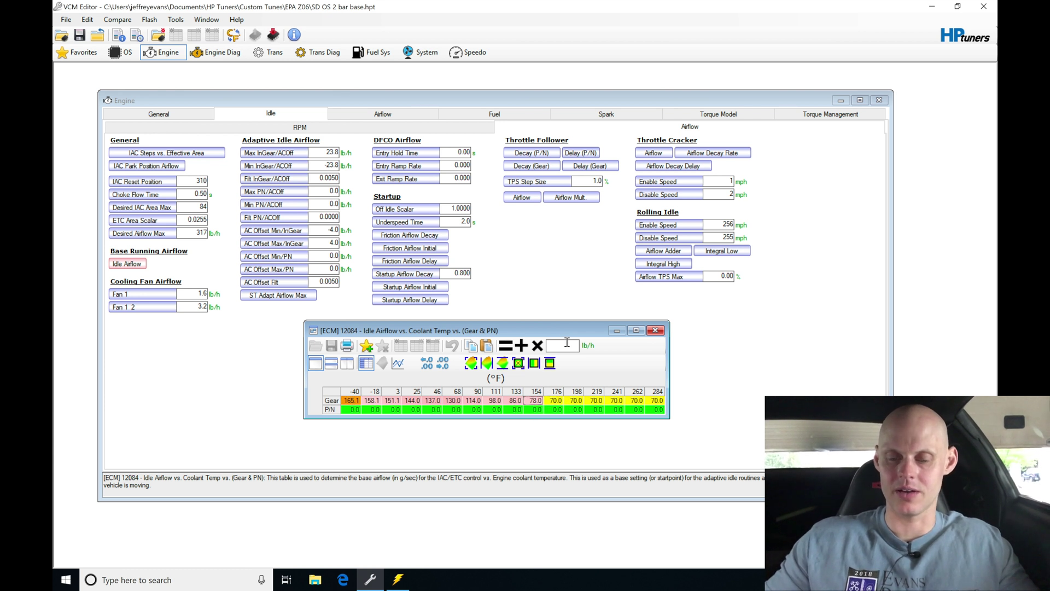
click(506, 345)
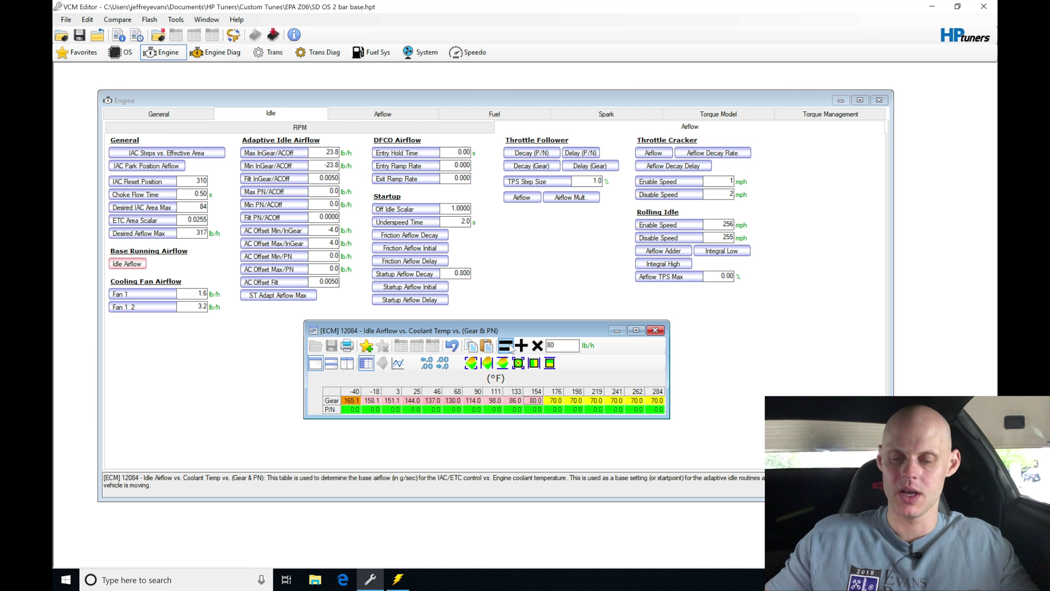
Step: Set Gear airflow to 78 lb/h at 176 °F and 74 at 198 °F, then check live idle data
click(556, 403)
double_click(559, 346)
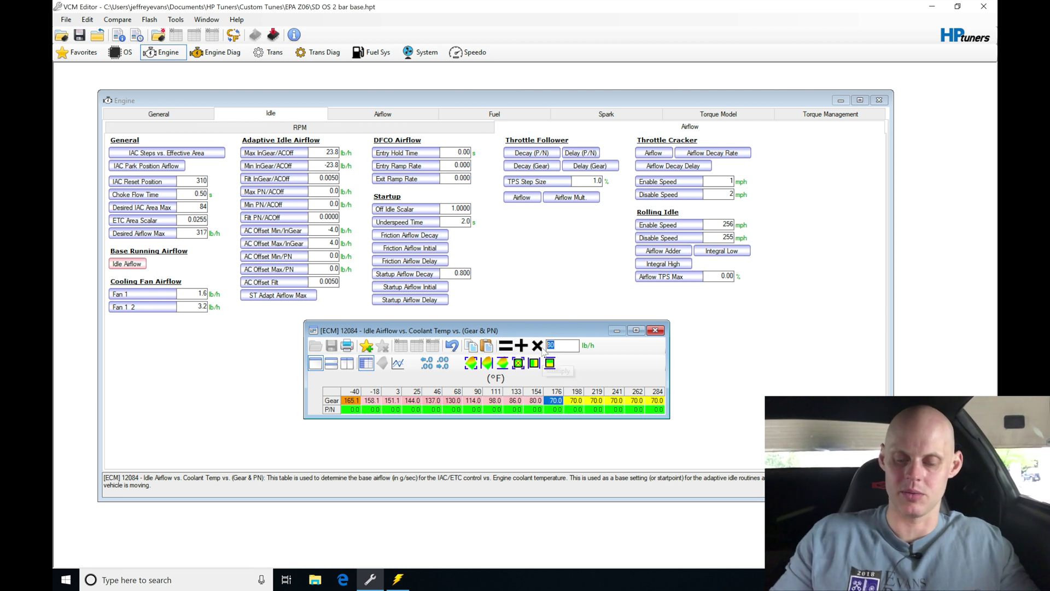
text(78)
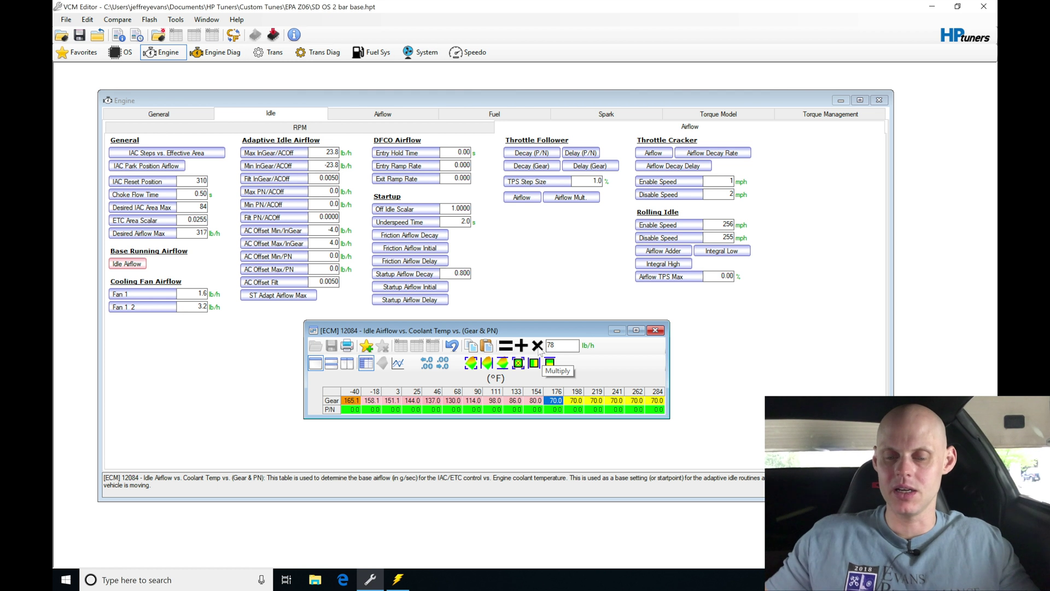
click(506, 345)
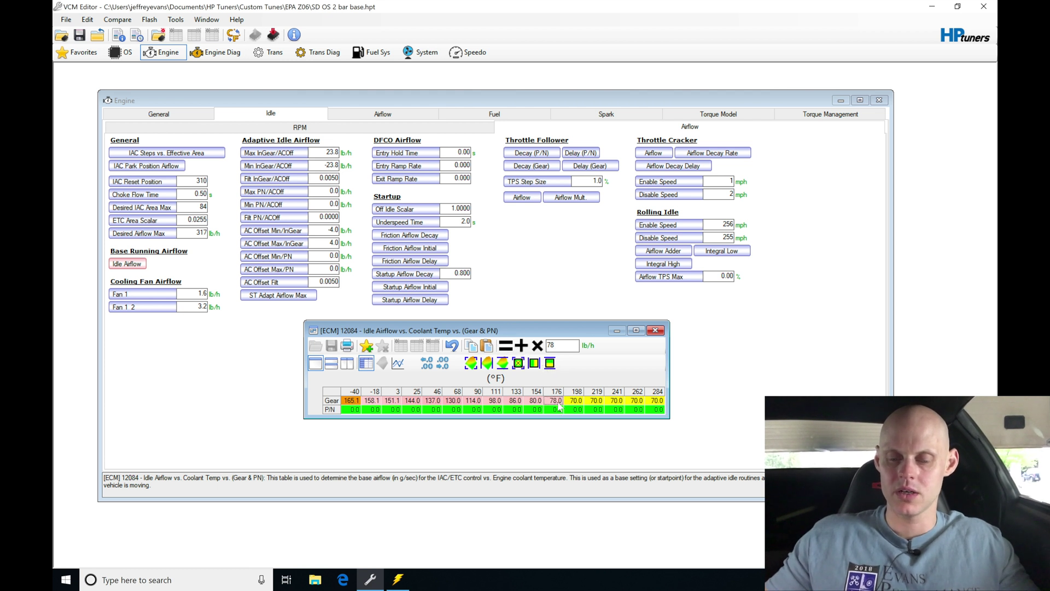
drag(576, 400, 596, 401)
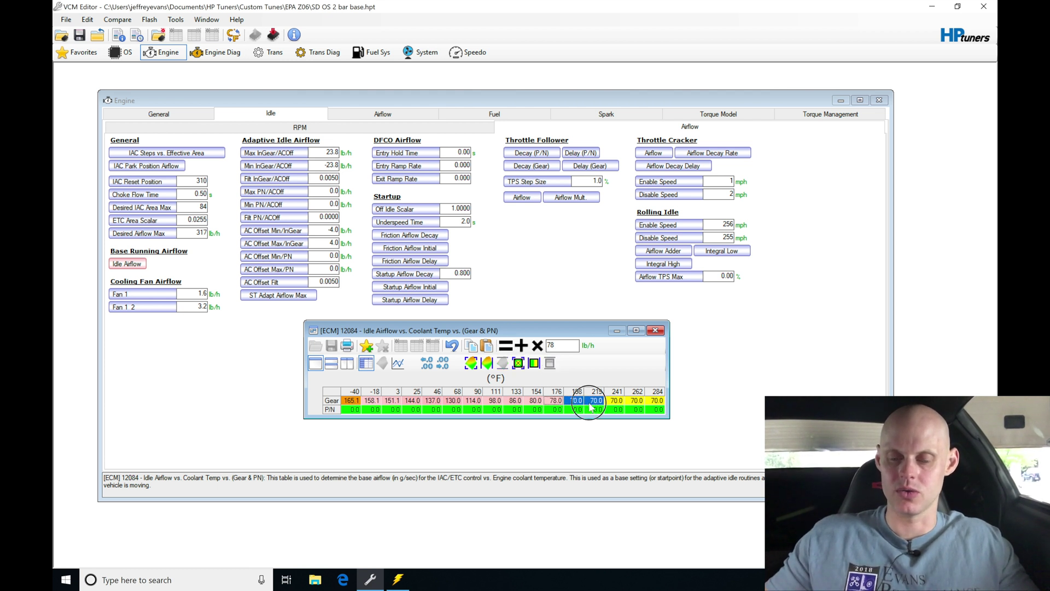
click(538, 365)
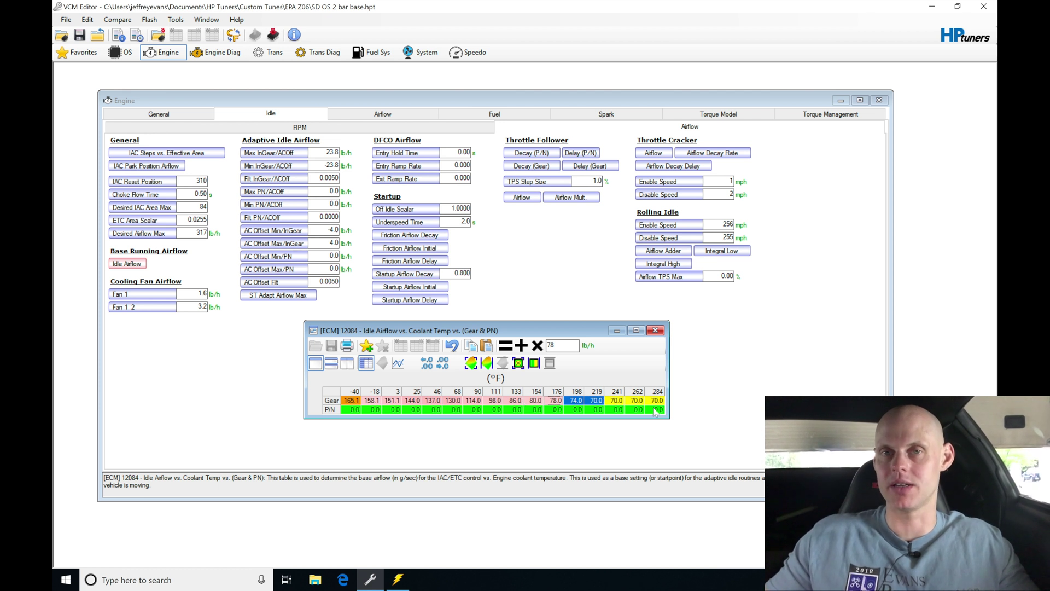
click(397, 579)
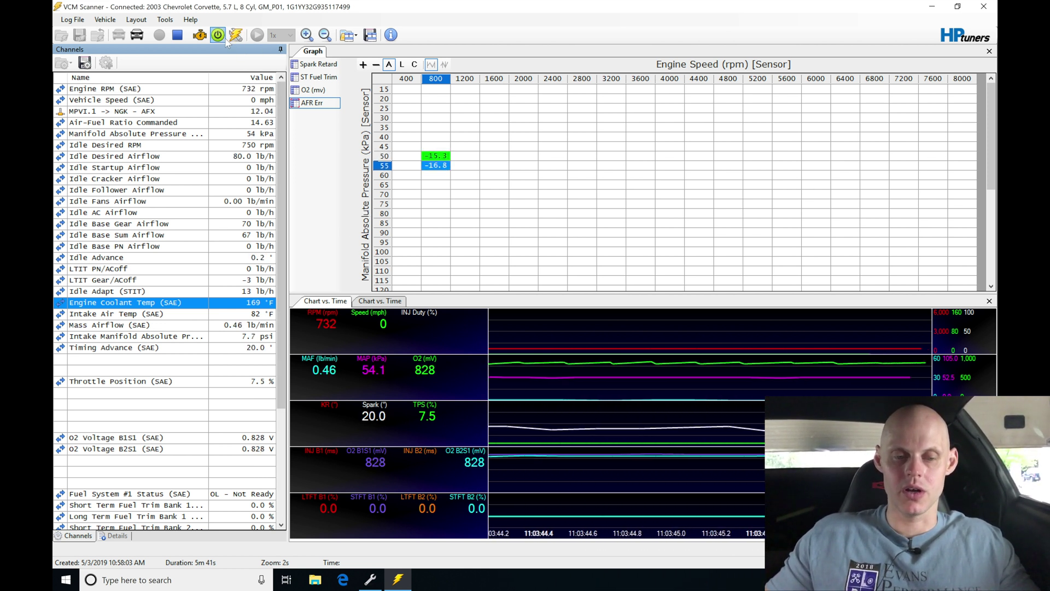
Step: Pause the scanner log, select the idle AFR error cells, and return to the idle airflow table
click(199, 35)
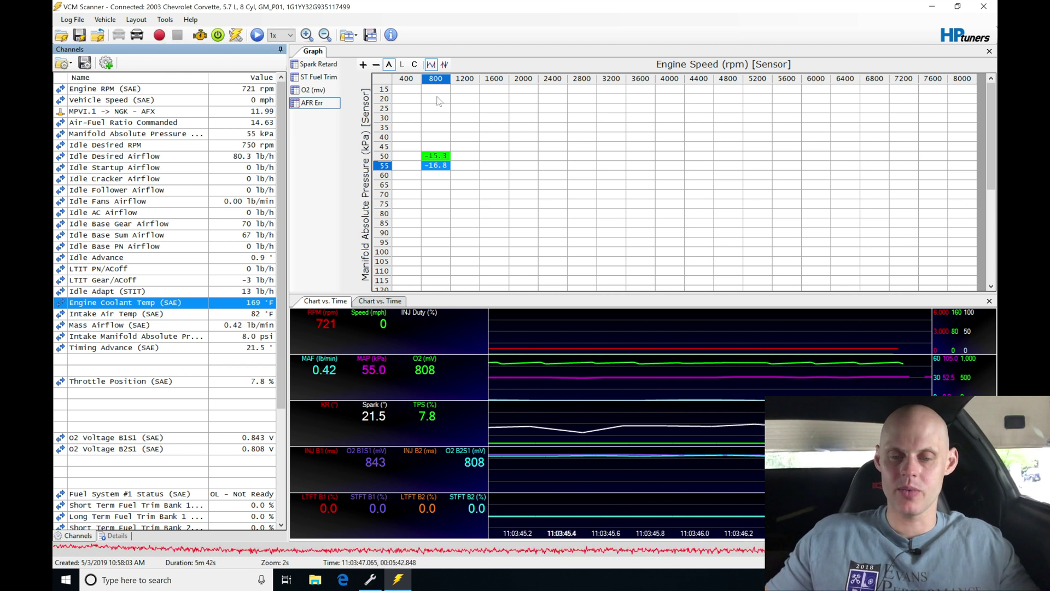
drag(438, 97, 417, 185)
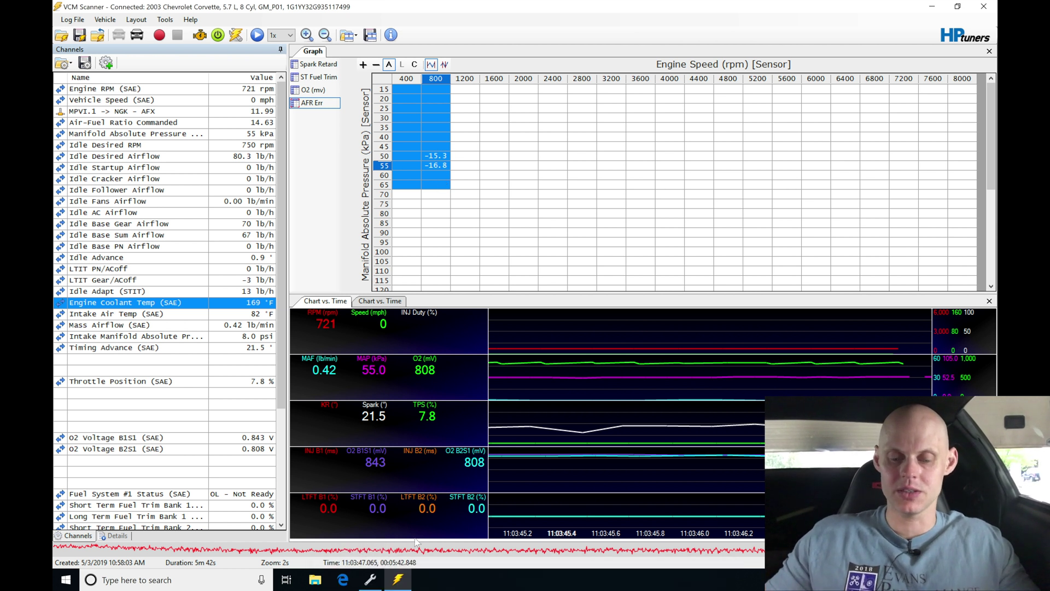
click(374, 578)
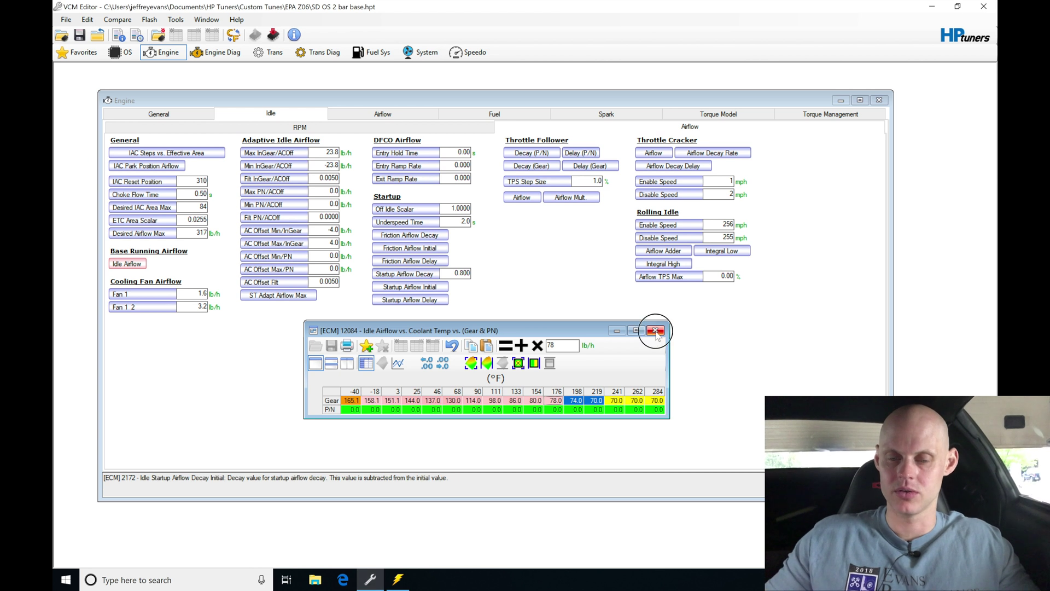